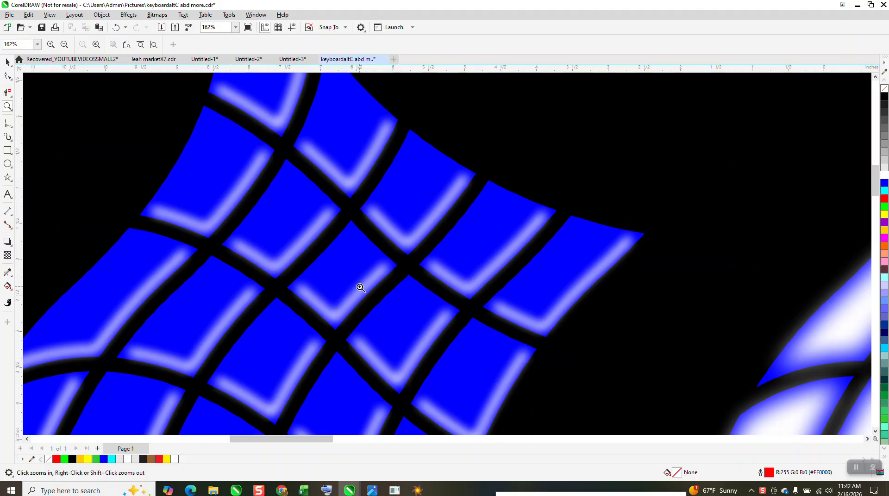
{"action": "scroll", "coordinate": [376, 254], "scroll_direction": "down", "scroll_amount": 1}
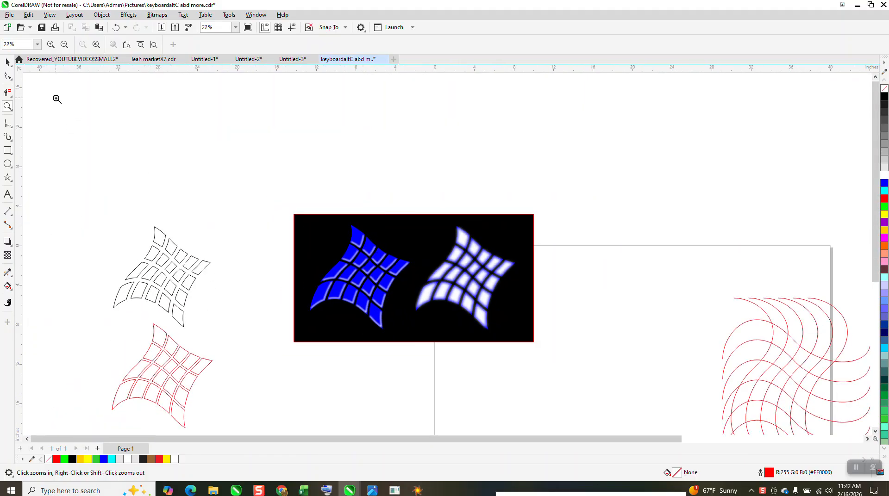
Move the red tile grid 20 inches up, above the black outlined grid, and recolour it with blue fill and no outline
{"action": "left_click", "coordinate": [8, 62]}
{"action": "left_click", "coordinate": [197, 359]}
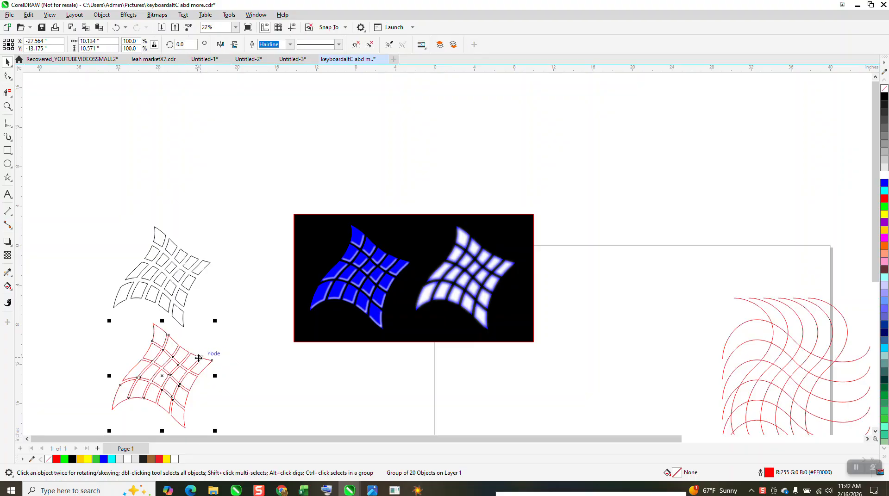
{"action": "key", "text": "Up"}
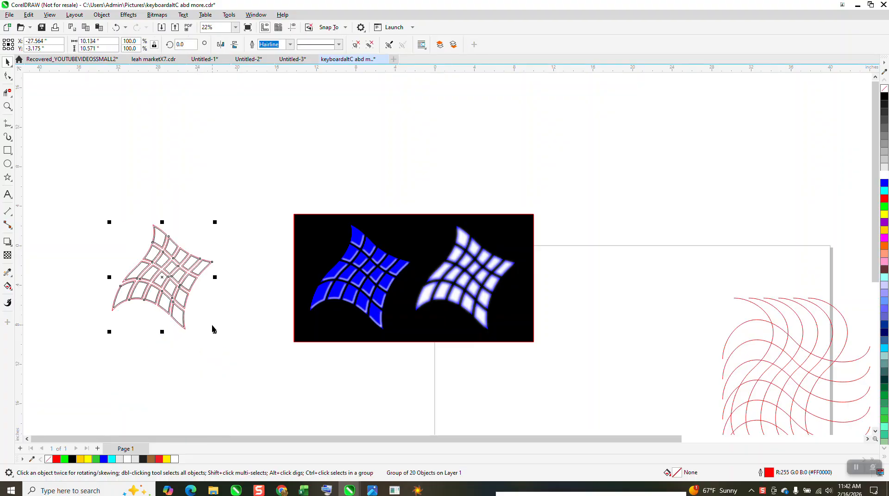
{"action": "key", "text": "Up"}
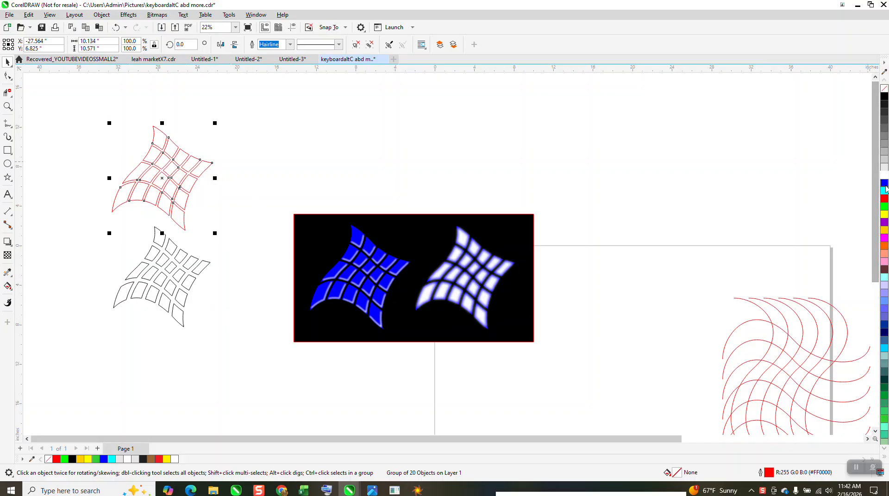
{"action": "left_click", "coordinate": [884, 184]}
{"action": "right_click", "coordinate": [885, 88]}
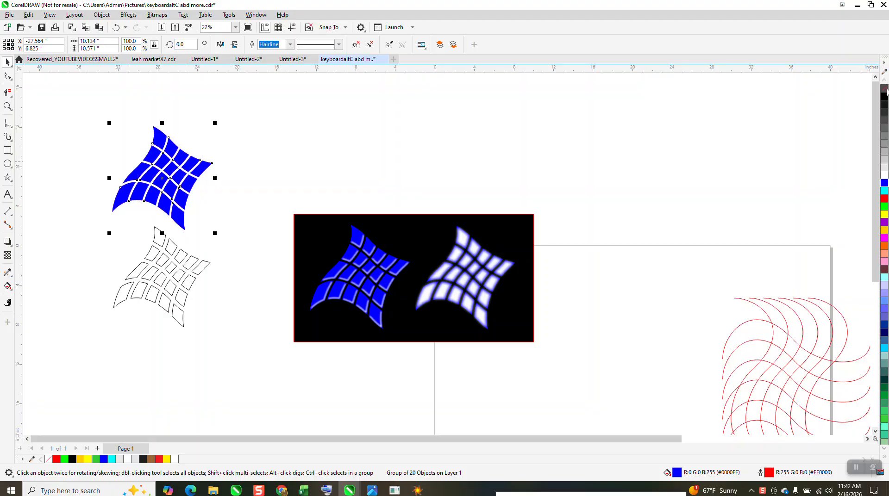
Ungroup all objects in the black outlined tile grid
{"action": "left_click", "coordinate": [195, 266]}
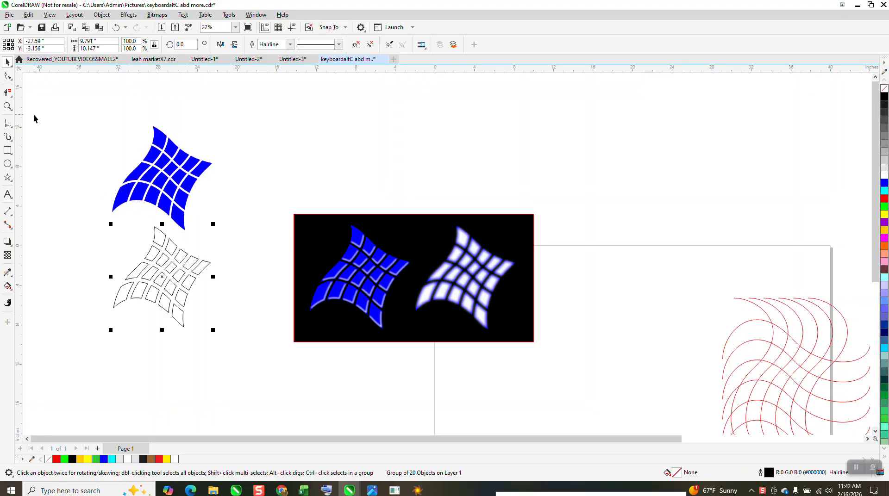
{"action": "left_click", "coordinate": [102, 14]}
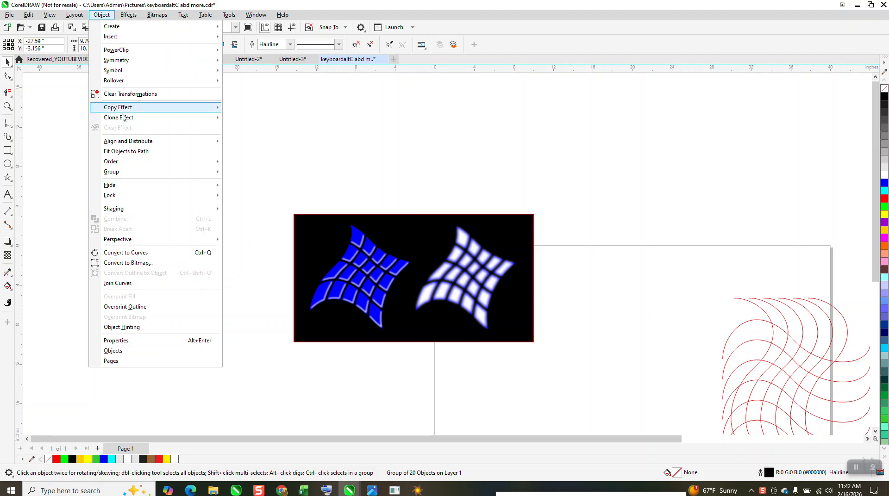
{"action": "mouse_move", "coordinate": [126, 175]}
{"action": "left_click", "coordinate": [235, 193]}
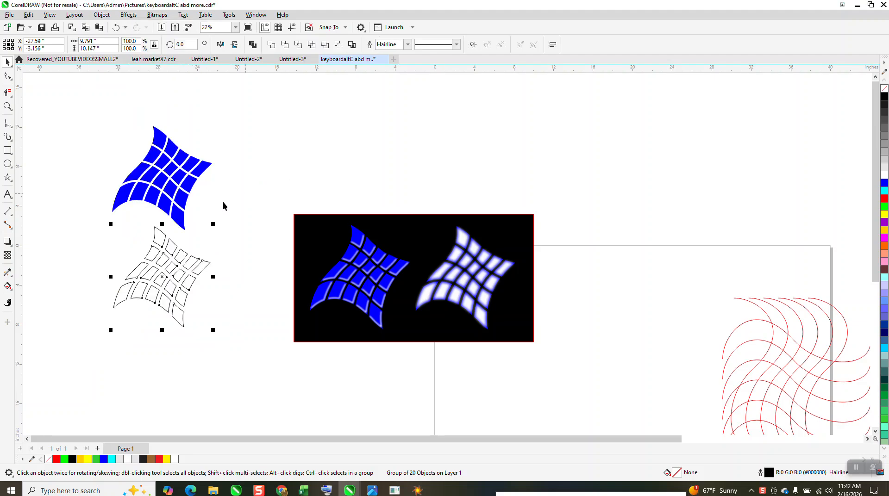
Select all 20 black tile outlines and break their curves apart at every node
{"action": "left_click_drag", "start_coordinate": [95, 218], "coordinate": [265, 349]}
{"action": "left_click", "coordinate": [7, 106]}
{"action": "left_click_drag", "start_coordinate": [91, 200], "coordinate": [268, 345]}
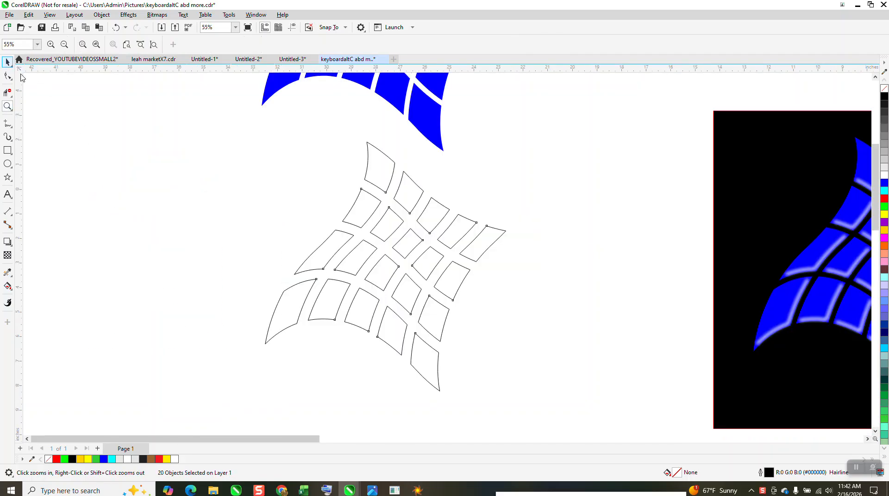
{"action": "left_click", "coordinate": [7, 62]}
{"action": "scroll", "coordinate": [174, 139], "scroll_direction": "down", "scroll_amount": 1}
{"action": "left_click_drag", "start_coordinate": [219, 122], "coordinate": [523, 395]}
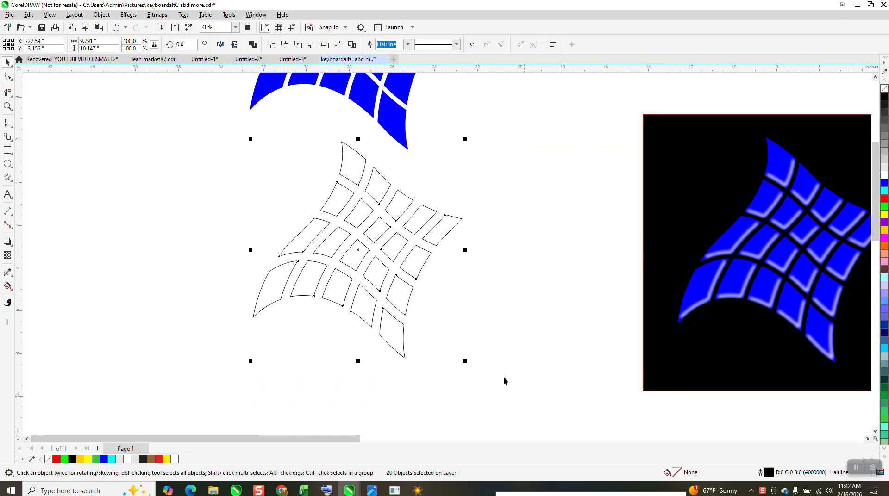
{"action": "left_click", "coordinate": [10, 77]}
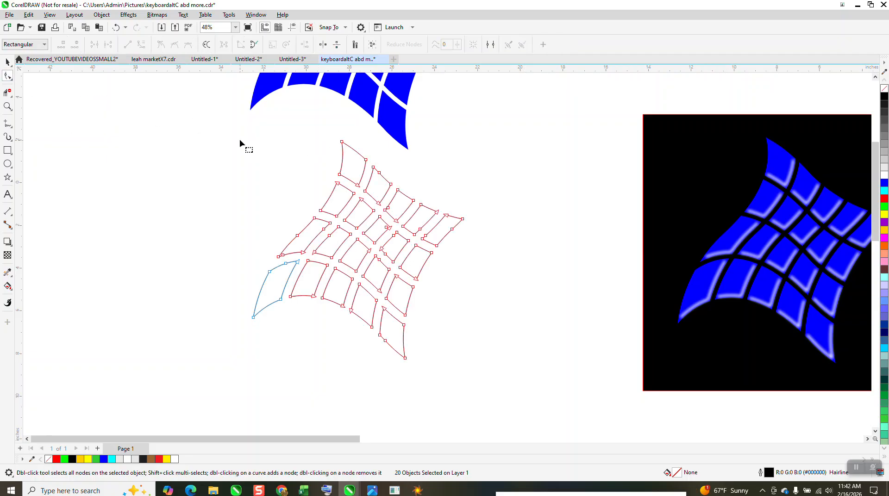
{"action": "left_click_drag", "start_coordinate": [237, 128], "coordinate": [481, 347]}
{"action": "left_click_drag", "start_coordinate": [521, 390], "coordinate": [521, 390]}
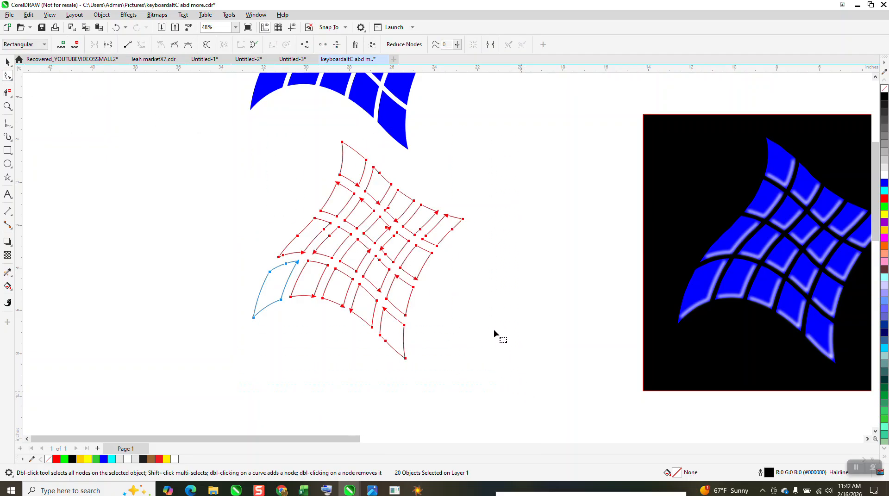
{"action": "right_click", "coordinate": [463, 219]}
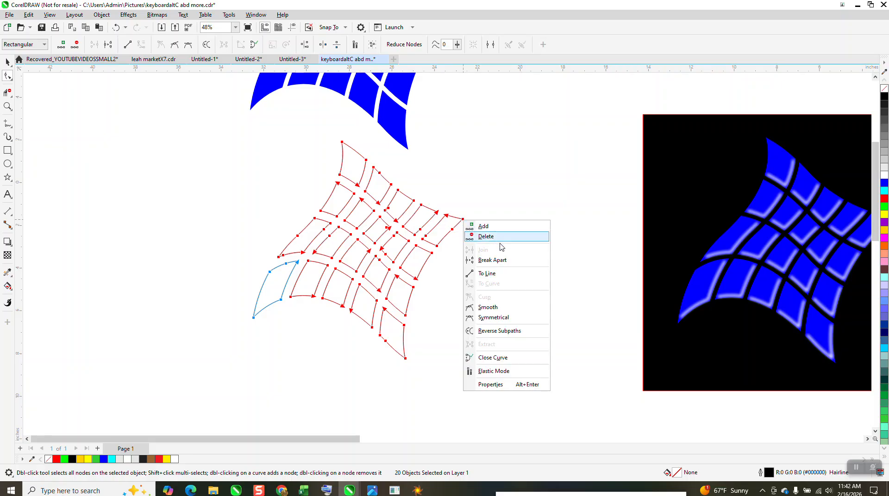
{"action": "left_click", "coordinate": [501, 261]}
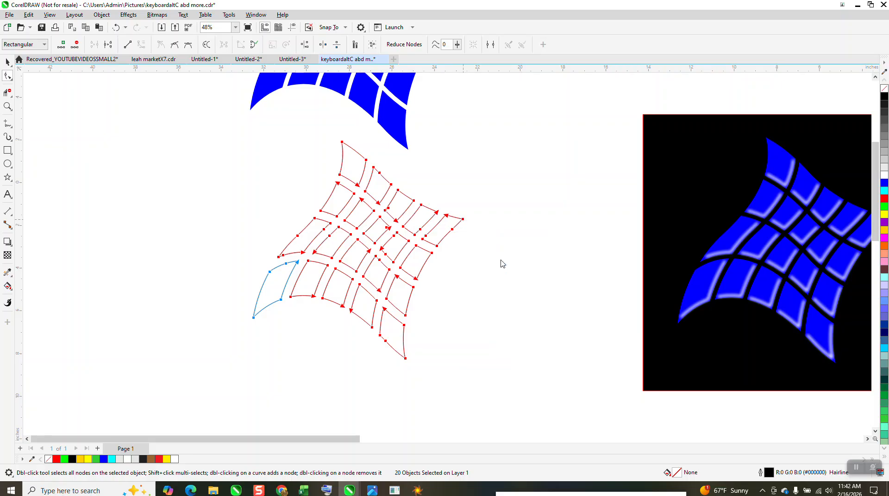
Delete the upper and left segments of the five tiles in the grid's top row with the virtual segment delete tool
{"action": "left_click", "coordinate": [7, 106]}
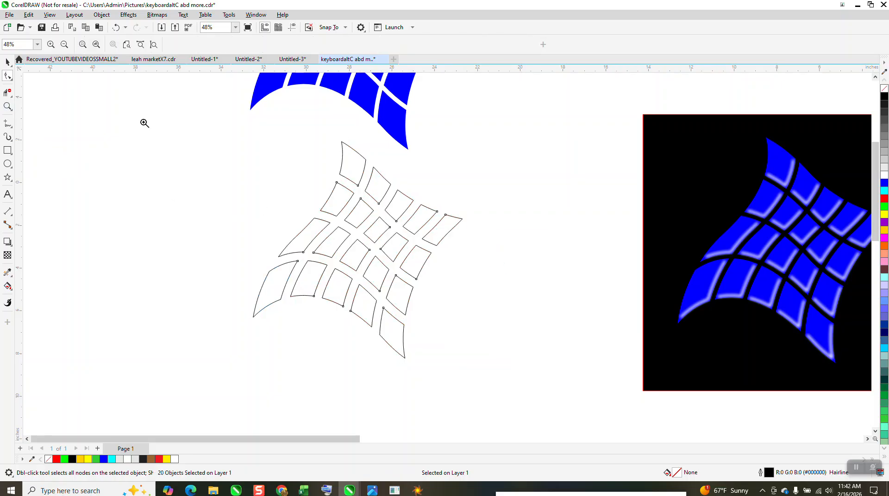
{"action": "left_click", "coordinate": [8, 92]}
{"action": "left_click", "coordinate": [343, 147]}
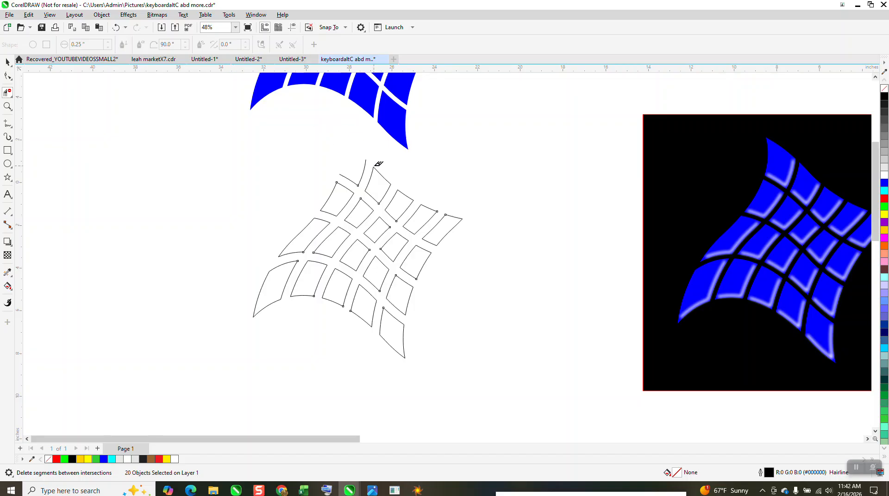
{"action": "left_click", "coordinate": [378, 171]}
{"action": "left_click", "coordinate": [399, 191]}
{"action": "left_click", "coordinate": [429, 205]}
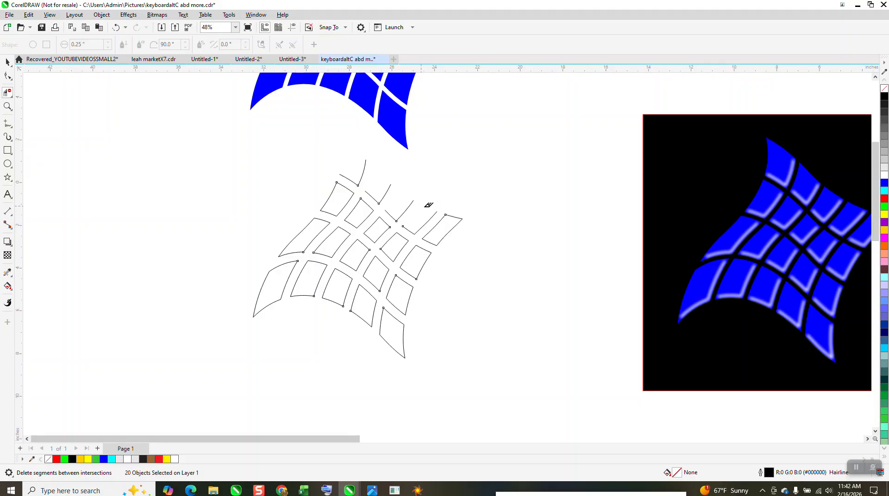
{"action": "left_click", "coordinate": [455, 221]}
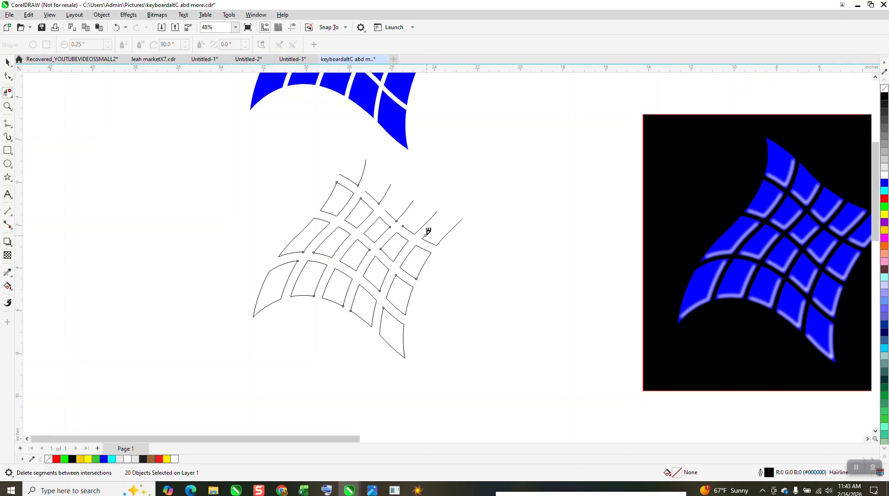
Delete the upper and left segments of the five tiles in the grid's second row
{"action": "left_click", "coordinate": [7, 106]}
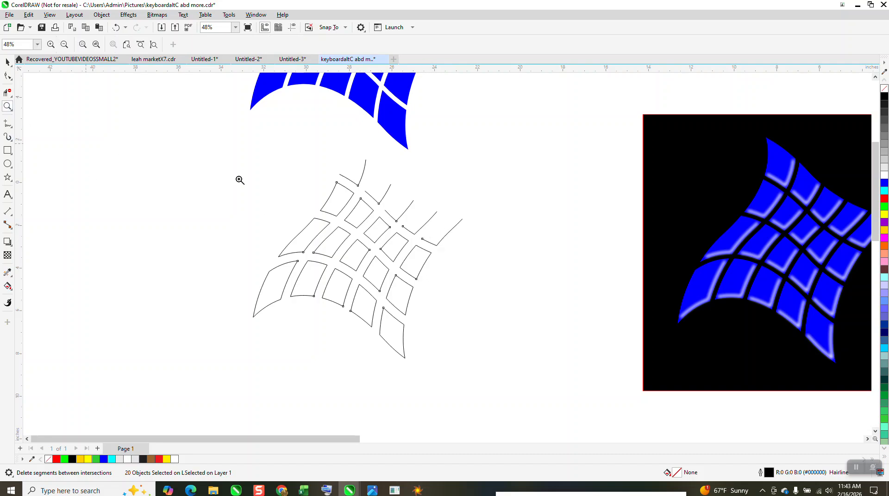
{"action": "left_click_drag", "start_coordinate": [213, 175], "coordinate": [441, 327]}
{"action": "left_click", "coordinate": [7, 92]}
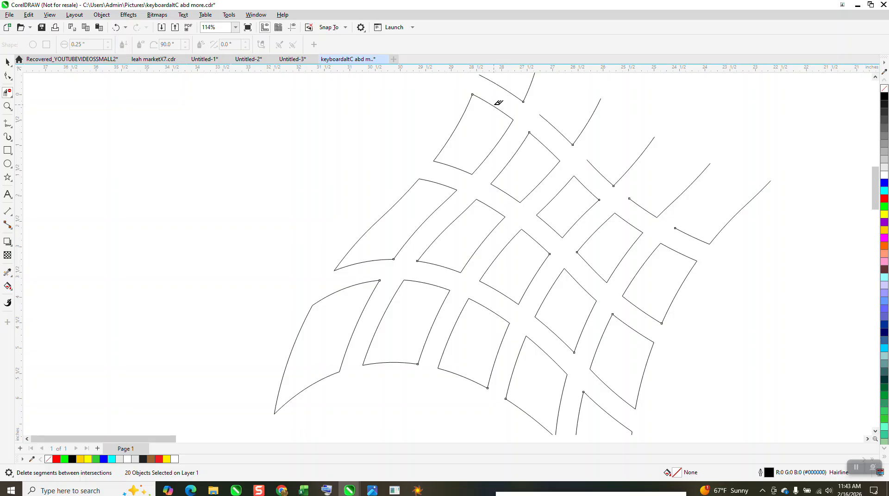
{"action": "left_click", "coordinate": [481, 110]}
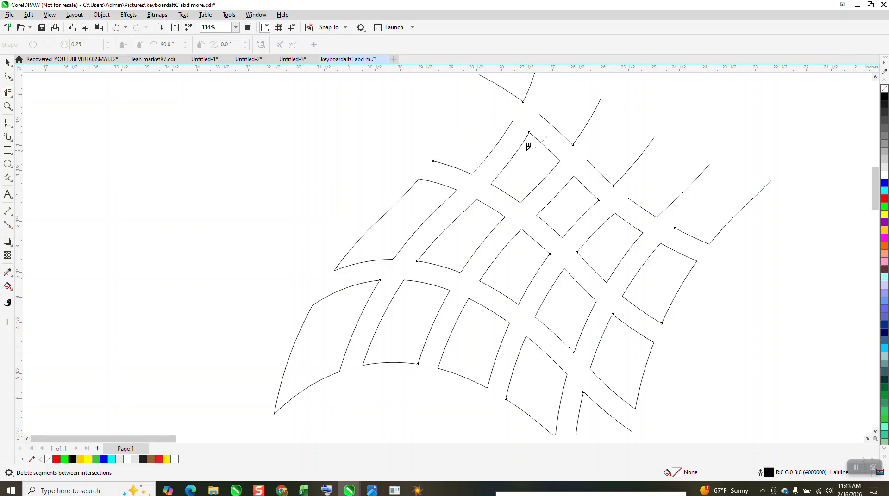
{"action": "left_click", "coordinate": [506, 162]}
{"action": "left_click", "coordinate": [565, 186]}
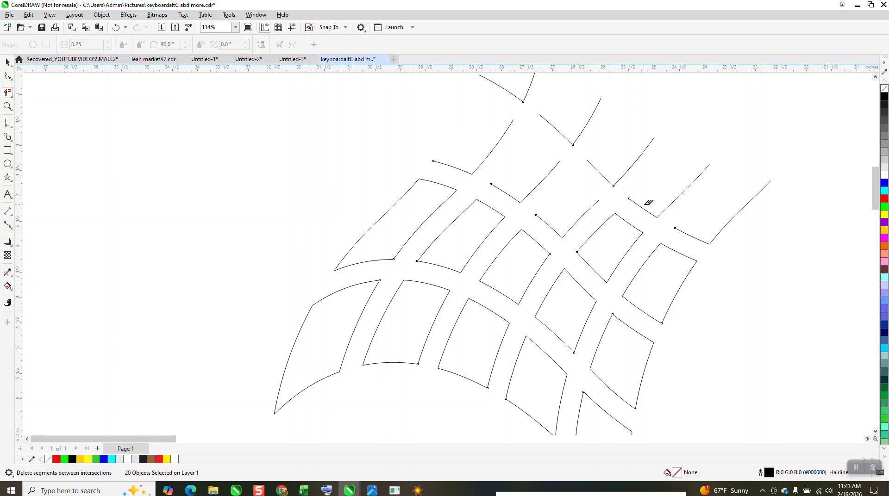
{"action": "left_click", "coordinate": [592, 235]}
{"action": "left_click", "coordinate": [648, 257]}
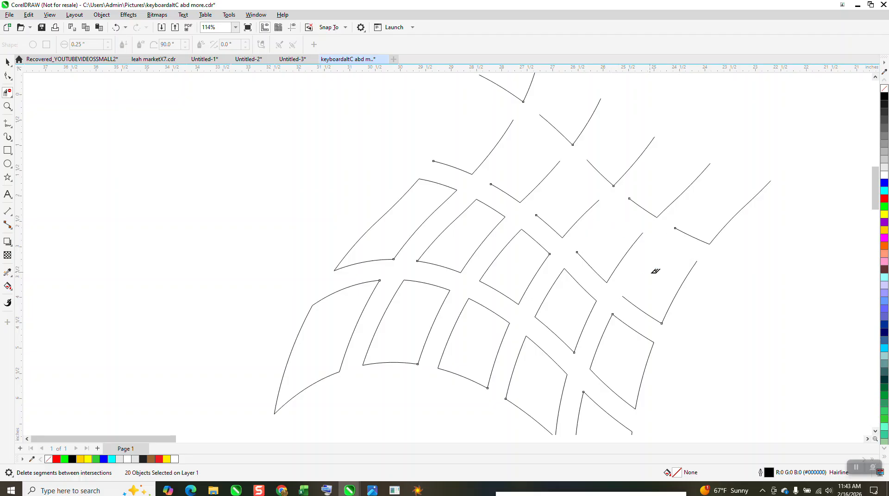
Remove the upper and left segments from the tiles in the grid's third row
{"action": "left_click", "coordinate": [601, 325]}
{"action": "left_click", "coordinate": [546, 298]}
{"action": "left_click", "coordinate": [500, 257]}
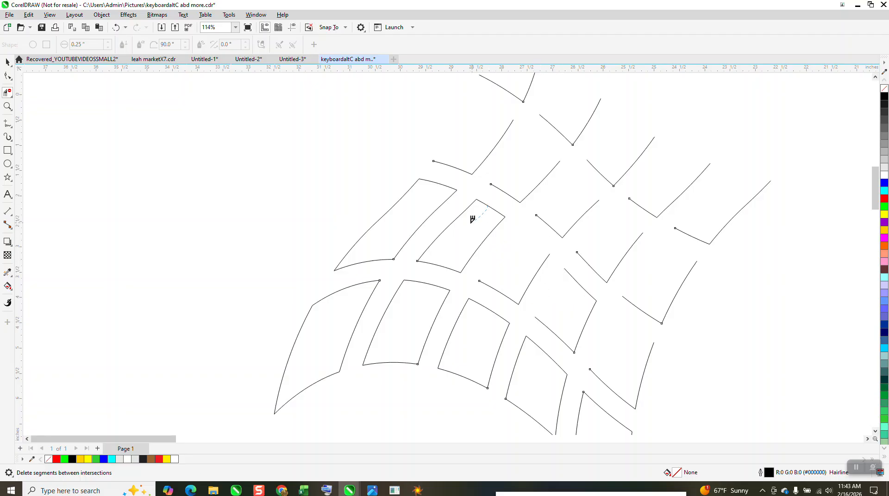
{"action": "left_click", "coordinate": [447, 224]}
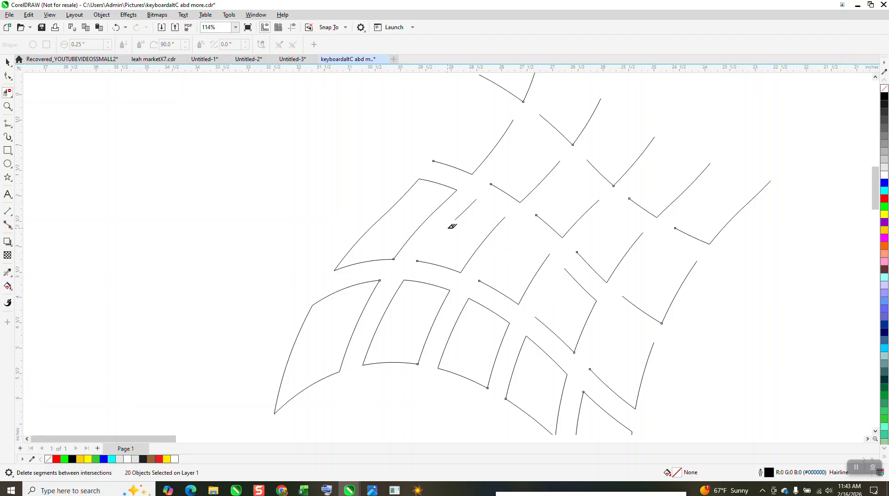
{"action": "left_click", "coordinate": [465, 208]}
{"action": "left_click", "coordinate": [391, 213]}
{"action": "left_click", "coordinate": [366, 225]}
{"action": "left_click", "coordinate": [409, 189]}
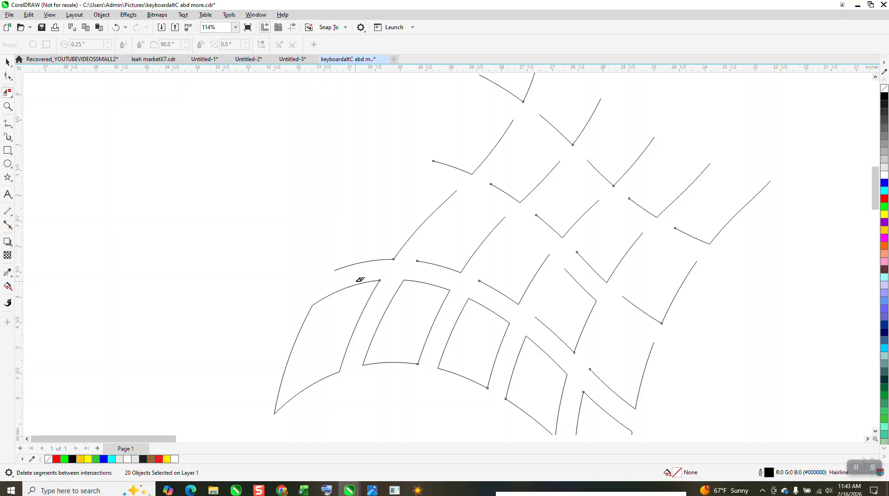
Remove the upper and left segments from the tiles in the grid's bottom row, leaving only their lower-right corner strokes
{"action": "left_click_drag", "start_coordinate": [352, 281], "coordinate": [295, 327]}
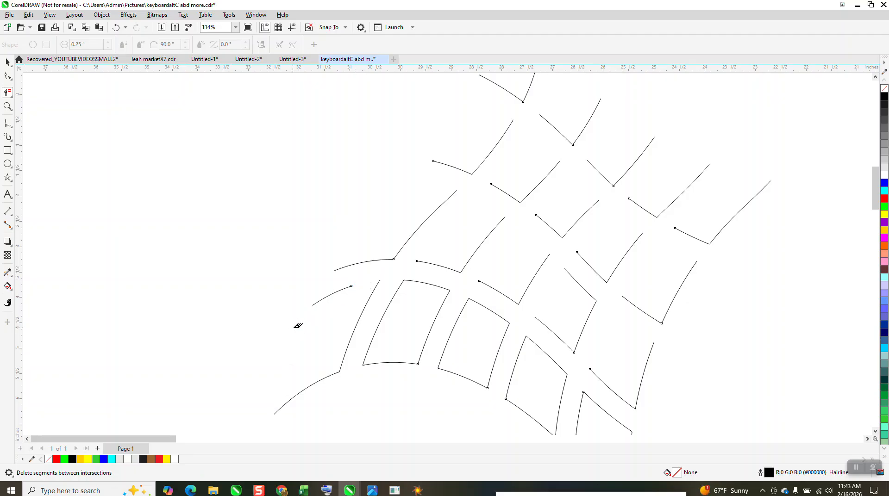
{"action": "left_click_drag", "start_coordinate": [328, 281], "coordinate": [331, 304]}
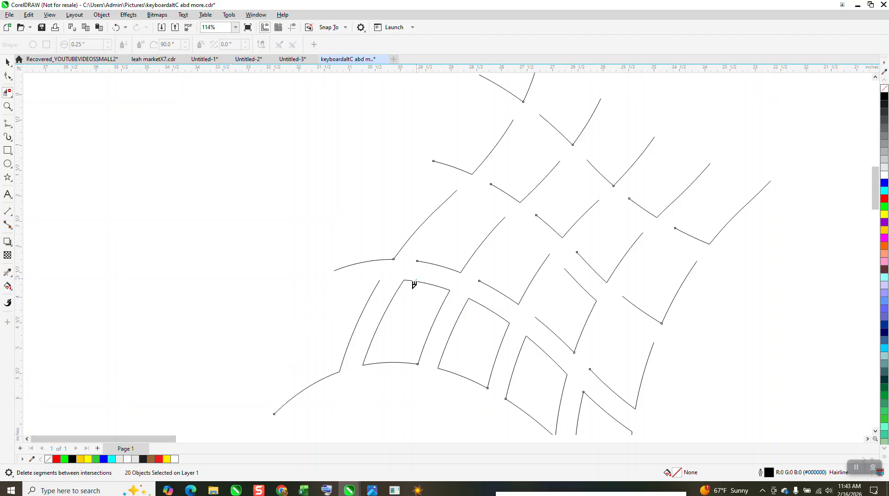
{"action": "left_click", "coordinate": [391, 304]}
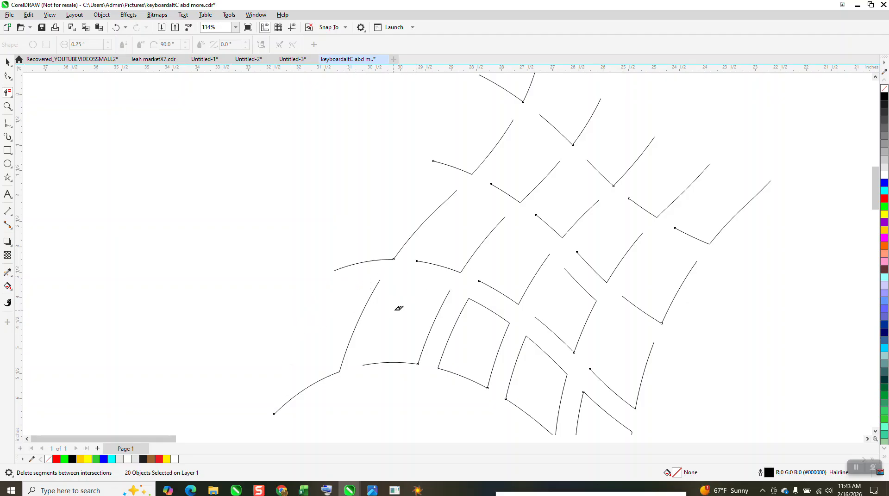
{"action": "left_click", "coordinate": [468, 313]}
{"action": "left_click", "coordinate": [465, 315]}
{"action": "left_click_drag", "start_coordinate": [518, 342], "coordinate": [549, 348]}
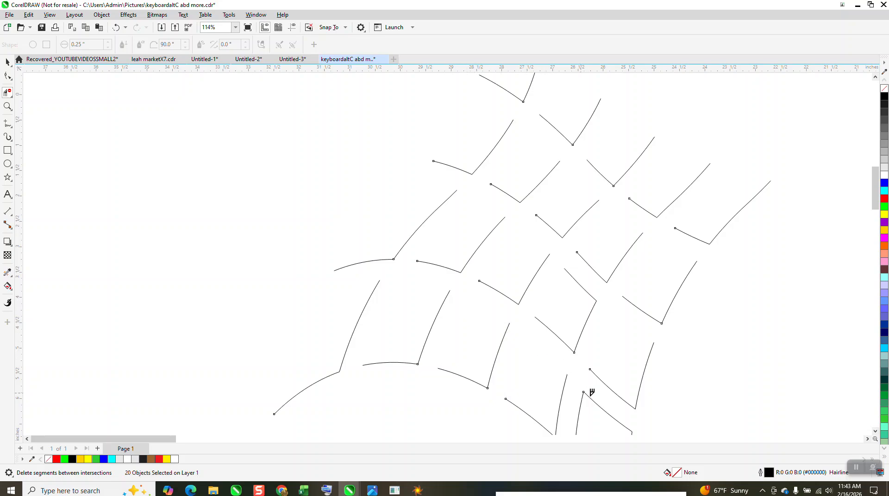
{"action": "scroll", "coordinate": [592, 392], "scroll_direction": "down", "scroll_amount": 1}
{"action": "mouse_move", "coordinate": [592, 396]}
{"action": "left_mouse_down"}
{"action": "mouse_move", "coordinate": [586, 403]}
{"action": "mouse_move", "coordinate": [614, 411]}
{"action": "left_mouse_up"}
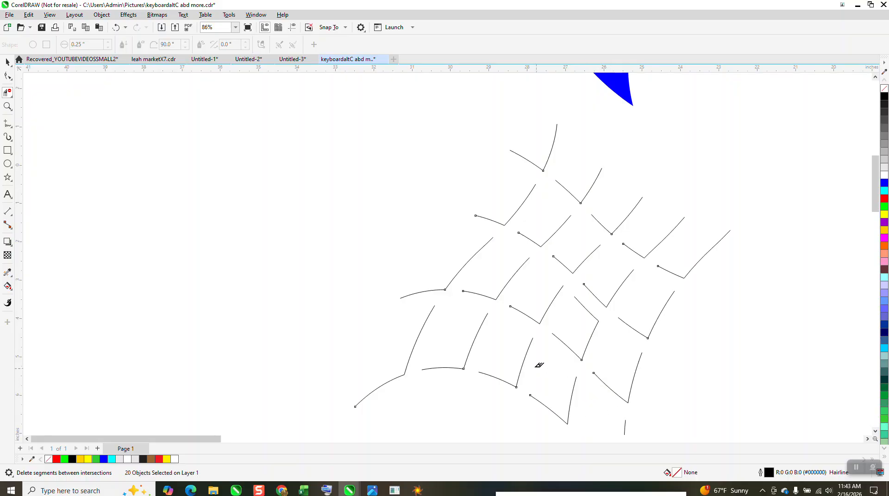
Select all the trimmed corner strokes below the blue grid and set their outline width to 0.028 in
{"action": "scroll", "coordinate": [538, 363], "scroll_direction": "down", "scroll_amount": 2}
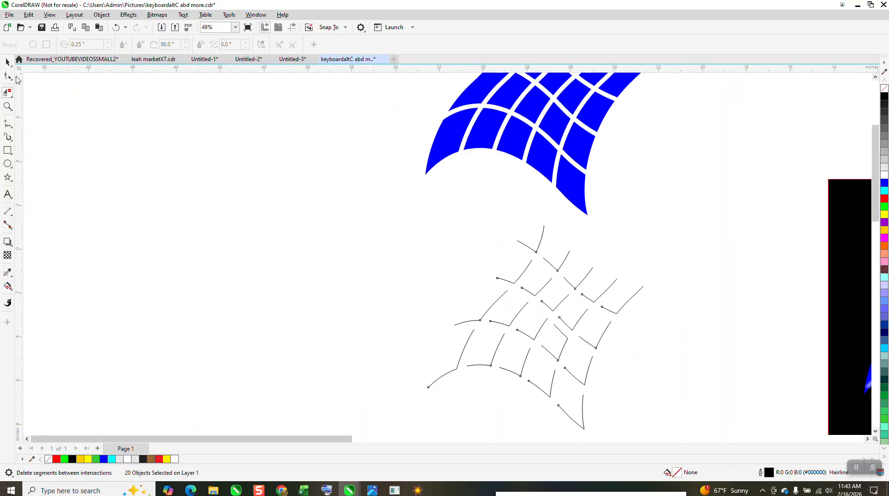
{"action": "left_click", "coordinate": [14, 78]}
{"action": "left_click_drag", "start_coordinate": [389, 190], "coordinate": [438, 302]}
{"action": "scroll", "coordinate": [410, 232], "scroll_direction": "down", "scroll_amount": 2}
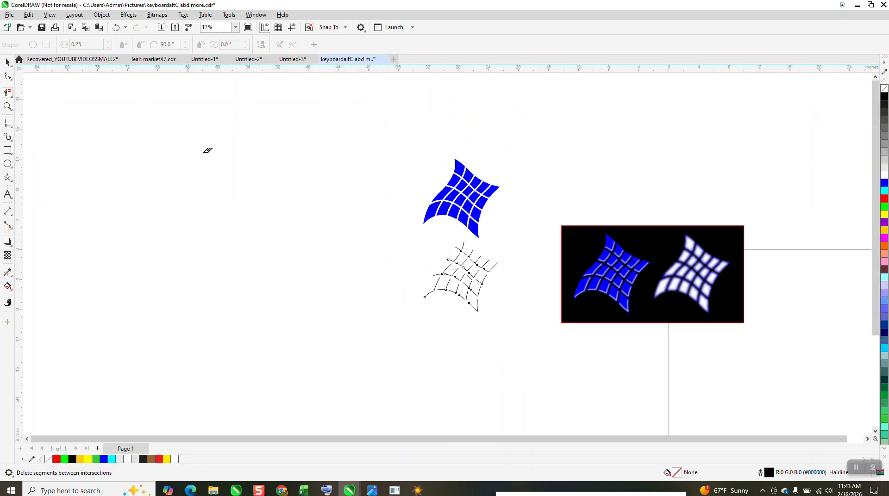
{"action": "left_click", "coordinate": [7, 106]}
{"action": "left_click_drag", "start_coordinate": [394, 222], "coordinate": [564, 353]}
{"action": "left_click", "coordinate": [8, 62]}
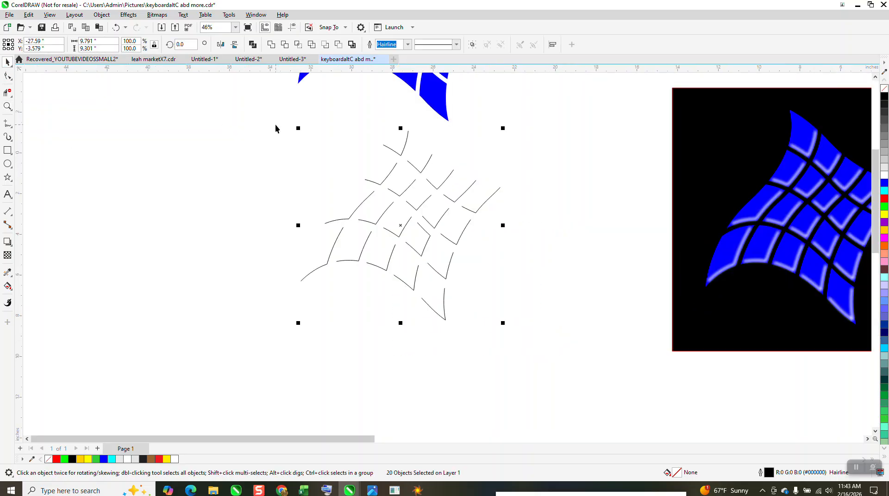
{"action": "left_click", "coordinate": [407, 44]}
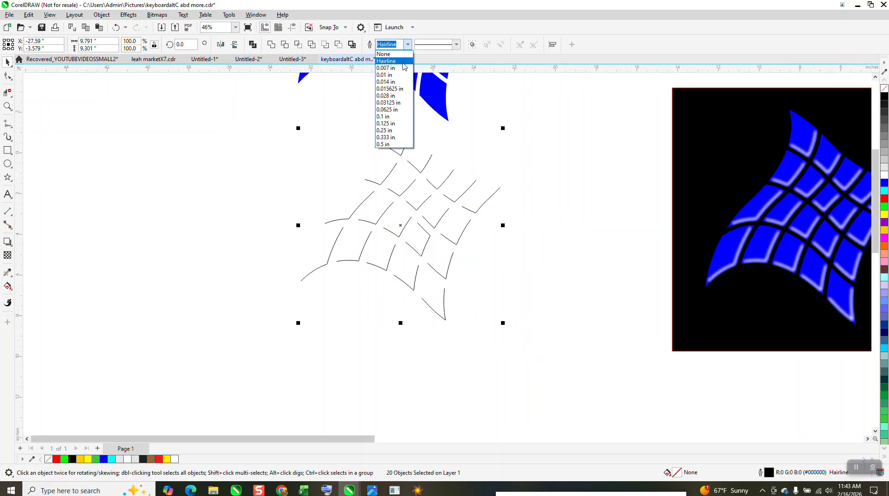
{"action": "left_click", "coordinate": [388, 96]}
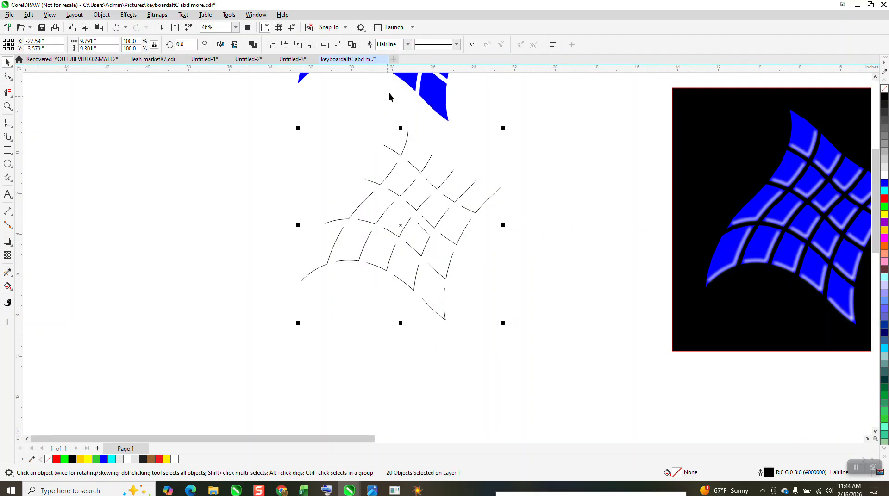
{"action": "left_click", "coordinate": [408, 44]}
{"action": "left_click", "coordinate": [395, 98]}
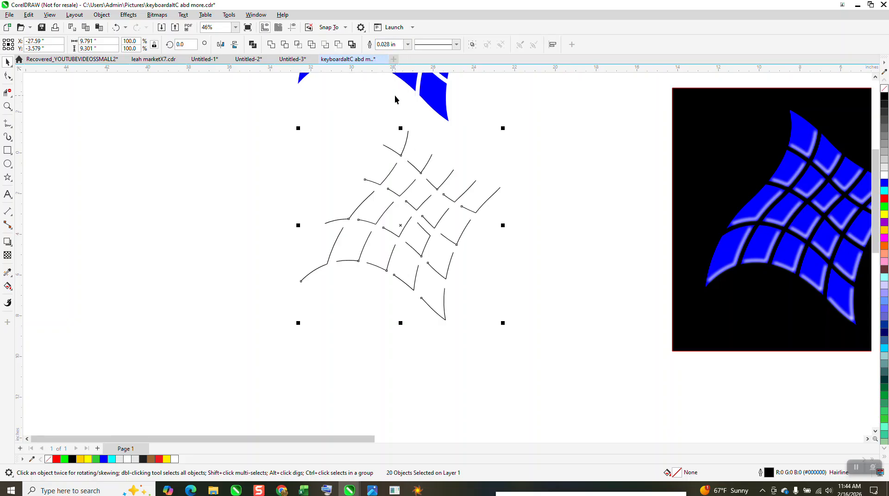
Try a 0.1 in outline width on the corner strokes, then settle on 0.0625 in
{"action": "left_click", "coordinate": [407, 44]}
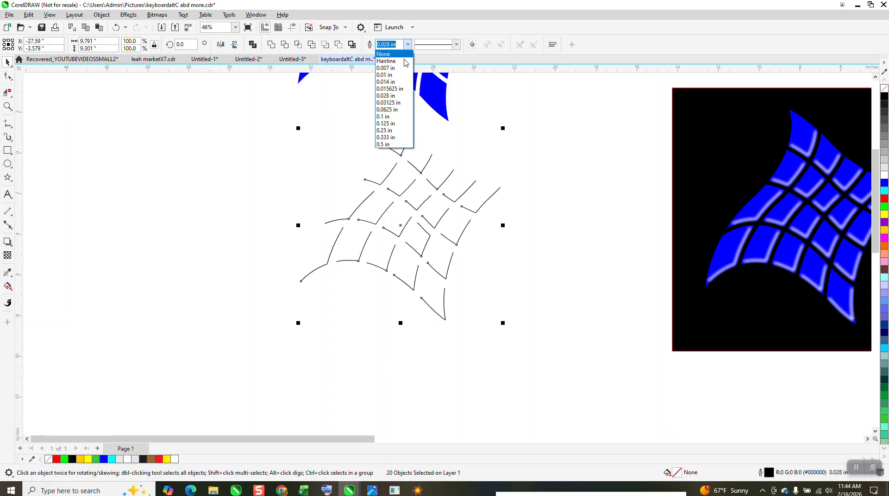
{"action": "left_click", "coordinate": [388, 118]}
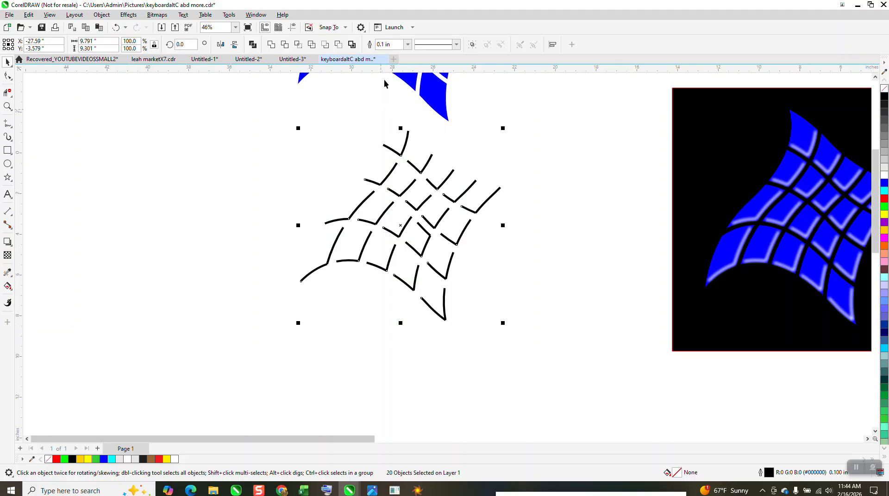
{"action": "left_click", "coordinate": [407, 44]}
{"action": "left_click", "coordinate": [395, 109]}
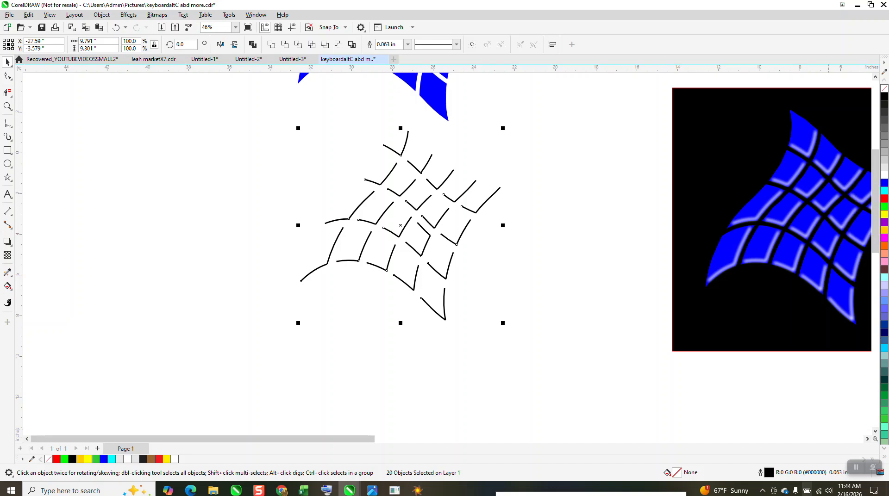
Color the corner strokes' outlines white and move the black background rectangle behind them
{"action": "right_click", "coordinate": [885, 179]}
{"action": "left_click_drag", "start_coordinate": [720, 205], "coordinate": [286, 221]}
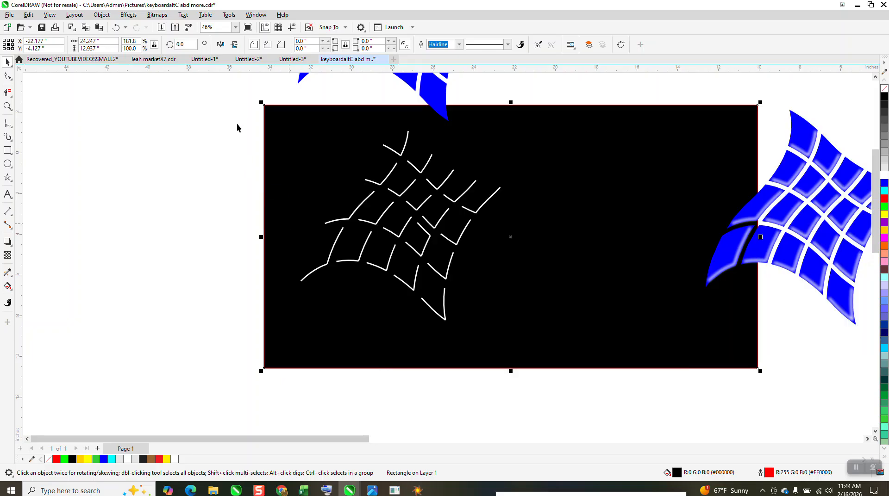
Apply a Gaussian Blur with a radius of 14.2 to all the white corner strokes
{"action": "left_click_drag", "start_coordinate": [236, 116], "coordinate": [580, 346]}
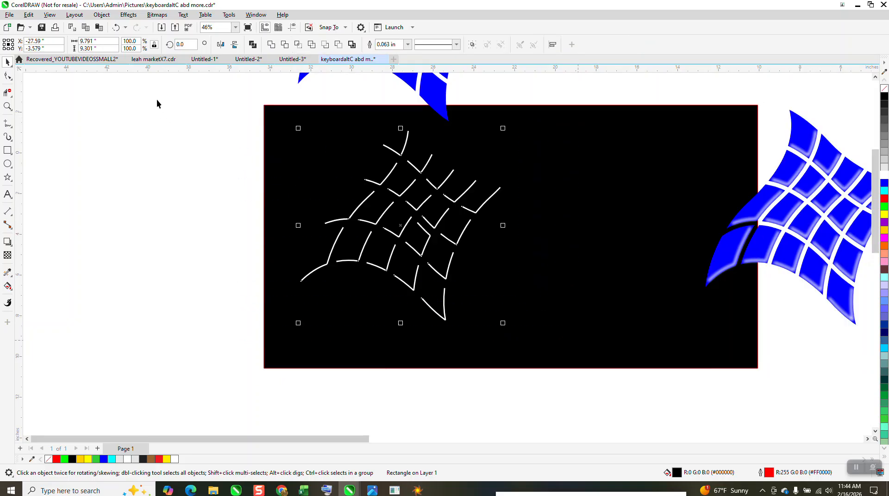
{"action": "left_click", "coordinate": [129, 15]}
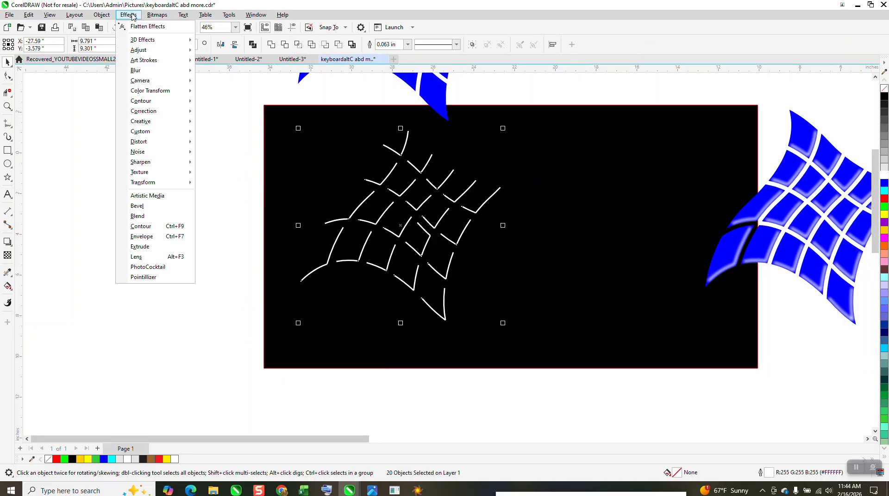
{"action": "mouse_move", "coordinate": [139, 70]}
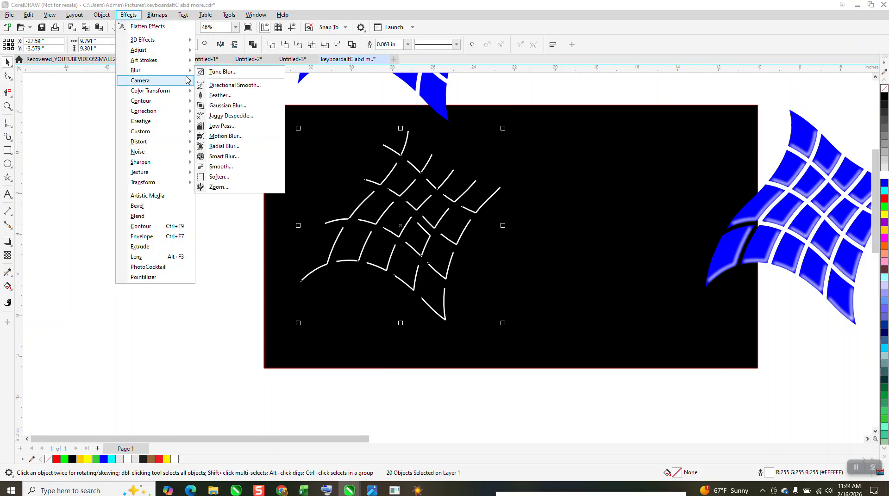
{"action": "left_click", "coordinate": [214, 96]}
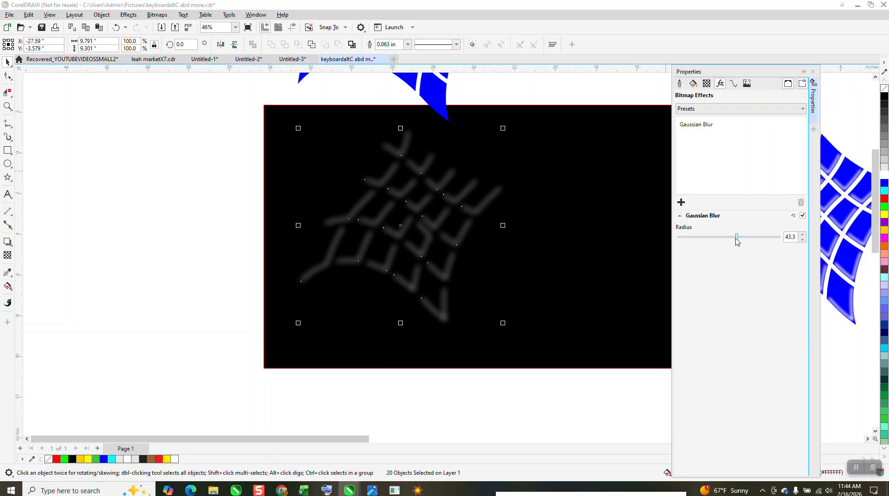
{"action": "left_click_drag", "start_coordinate": [737, 237], "coordinate": [724, 241]}
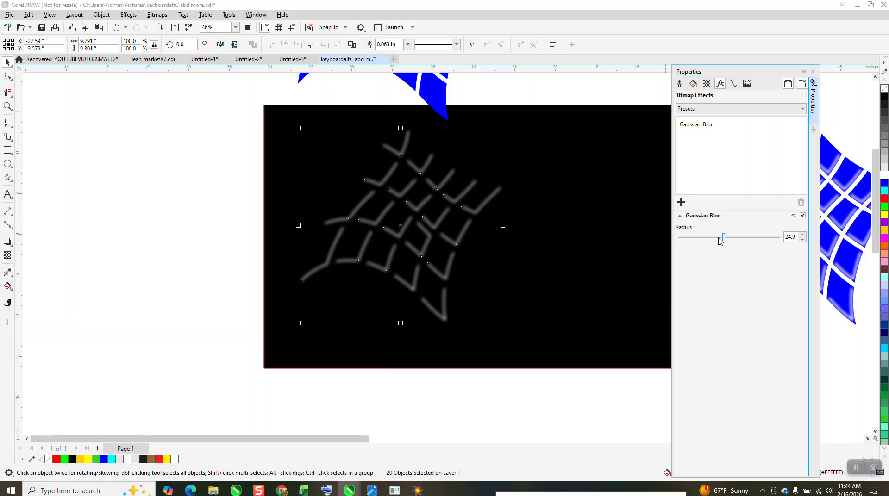
{"action": "left_click_drag", "start_coordinate": [725, 240], "coordinate": [712, 240]}
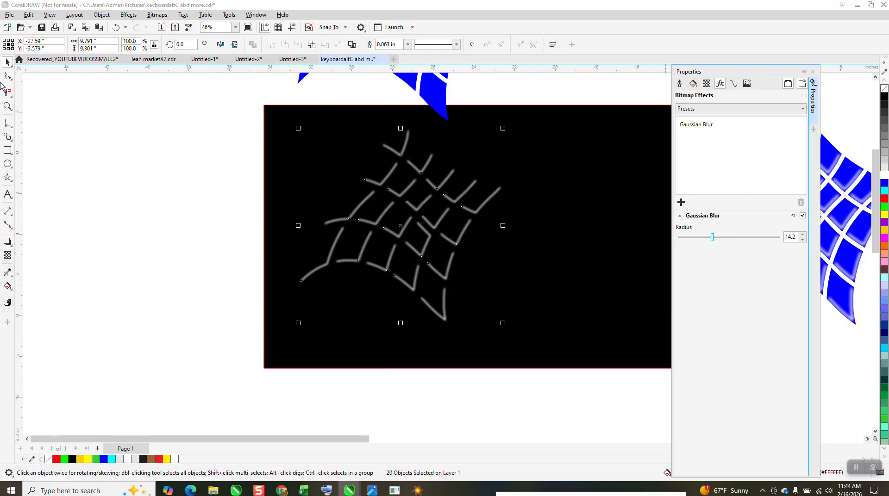
Delete the stray extra segments of the stroke near the middle of the grid with the virtual segment delete tool
{"action": "scroll", "coordinate": [209, 232], "scroll_direction": "down", "scroll_amount": 1}
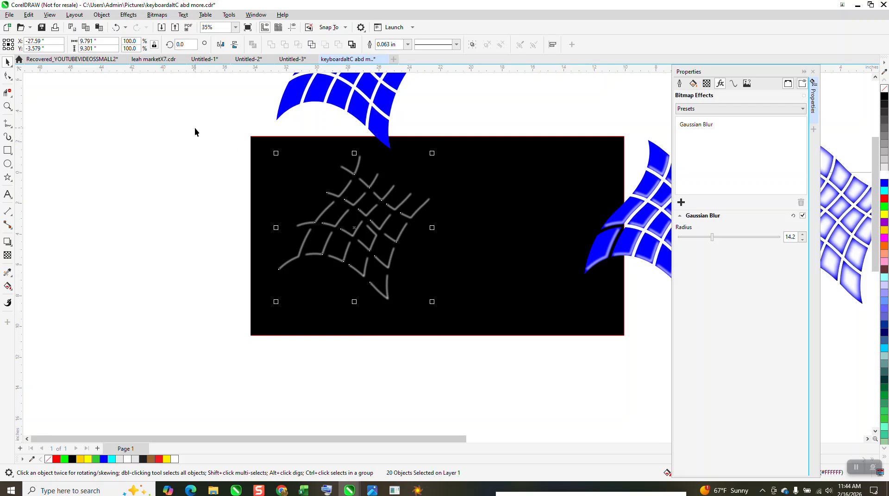
{"action": "left_click_drag", "start_coordinate": [195, 129], "coordinate": [453, 314]}
{"action": "left_click", "coordinate": [7, 107]}
{"action": "left_click_drag", "start_coordinate": [346, 212], "coordinate": [401, 248]}
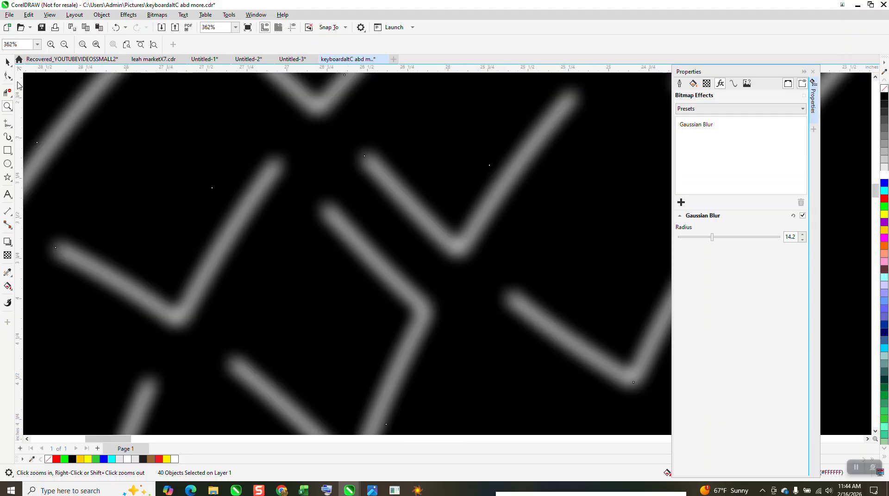
{"action": "left_click", "coordinate": [7, 93]}
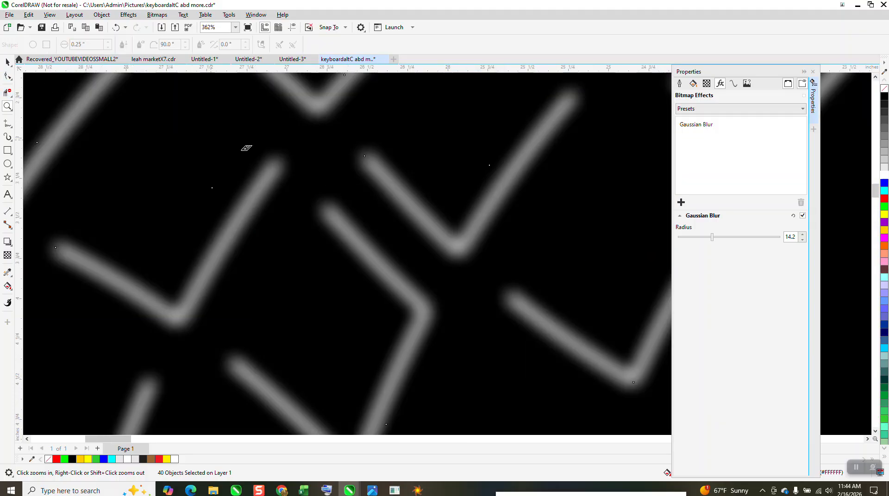
{"action": "left_click", "coordinate": [363, 236]}
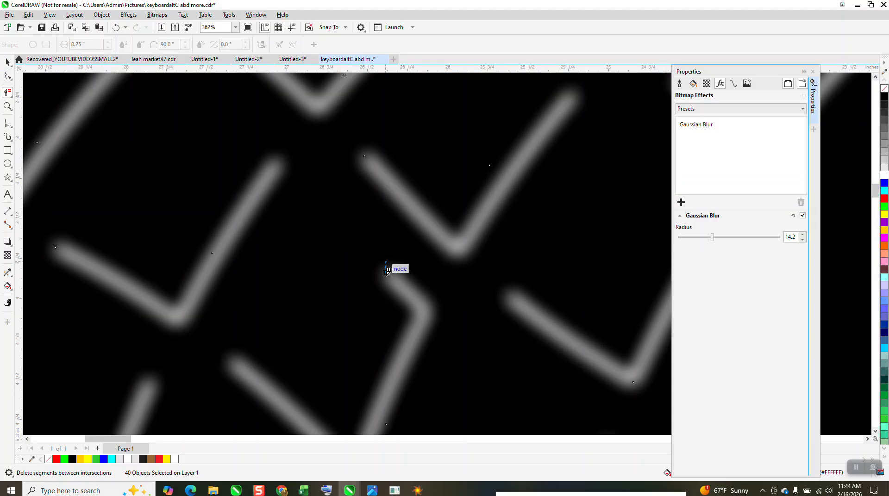
{"action": "left_click", "coordinate": [411, 281]}
{"action": "scroll", "coordinate": [380, 231], "scroll_direction": "down", "scroll_amount": 6}
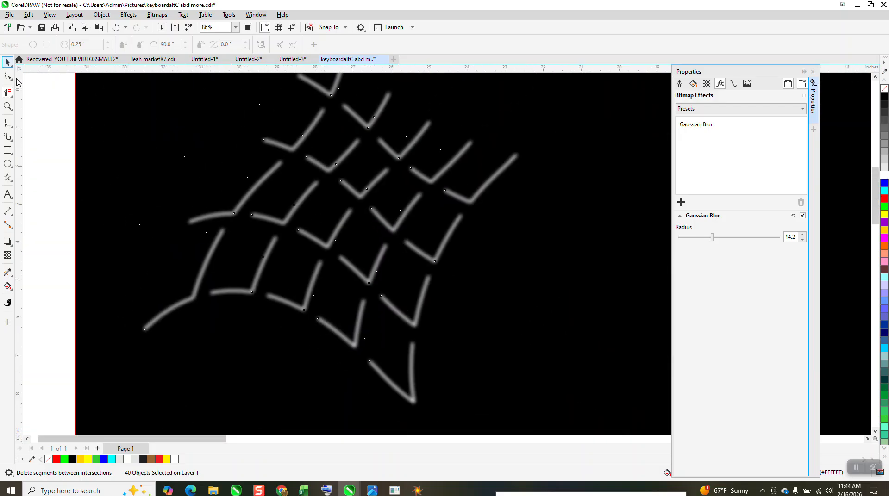
Move the blue tile group down 10 in so that it lines up with the blurred strokes
{"action": "scroll", "coordinate": [293, 247], "scroll_direction": "down", "scroll_amount": 2}
{"action": "key", "text": "space"}
{"action": "scroll", "coordinate": [320, 227], "scroll_direction": "down", "scroll_amount": 2}
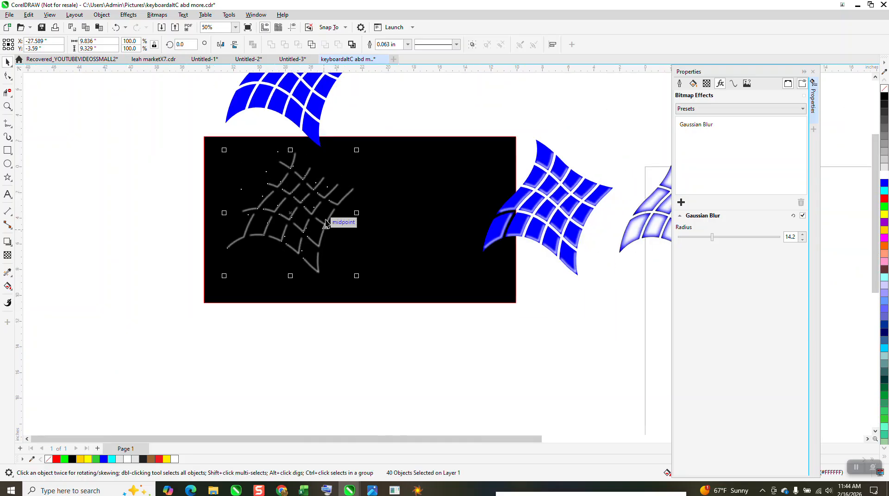
{"action": "left_click", "coordinate": [312, 120]}
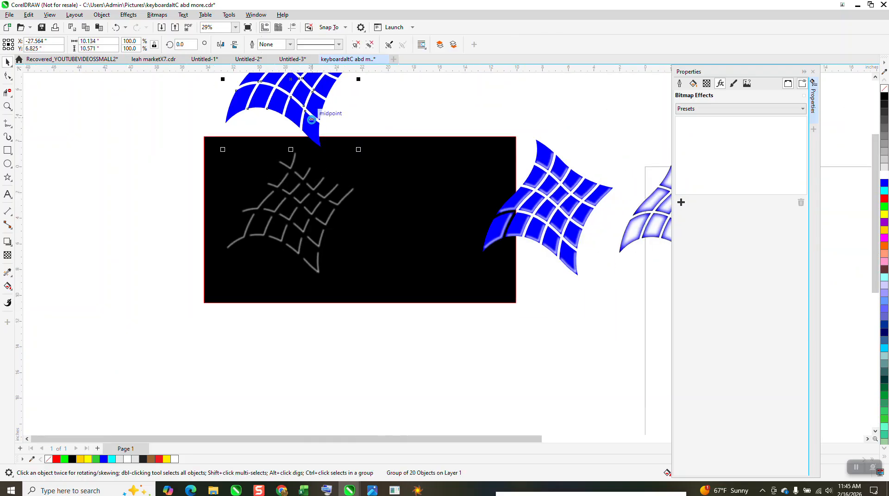
{"action": "key", "text": "Down"}
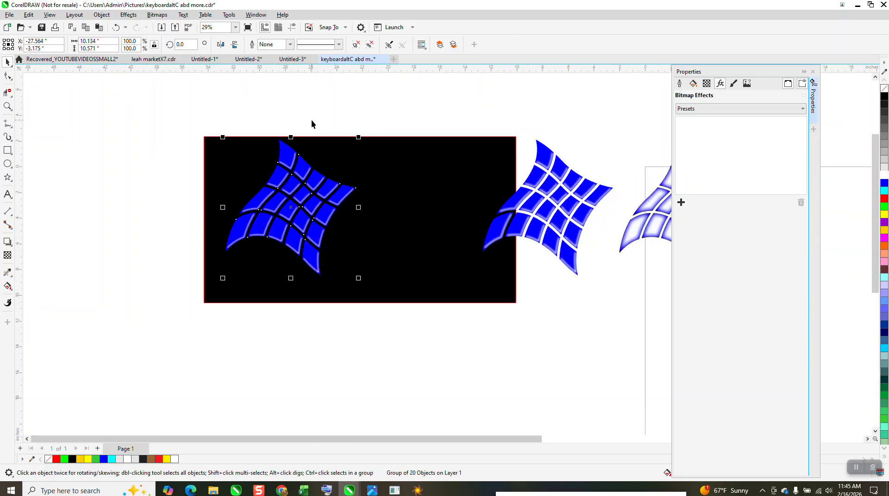
Examine the blurred highlights along the lower-right edges of the blue tiles, both up close and as a whole
{"action": "left_click", "coordinate": [7, 106]}
{"action": "left_click_drag", "start_coordinate": [283, 150], "coordinate": [341, 215]}
{"action": "right_click", "coordinate": [341, 213]}
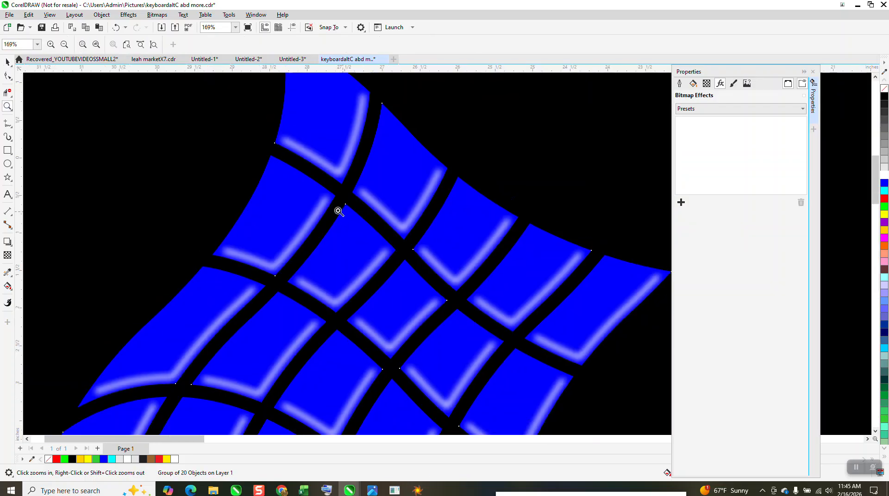
{"action": "right_click", "coordinate": [224, 168]}
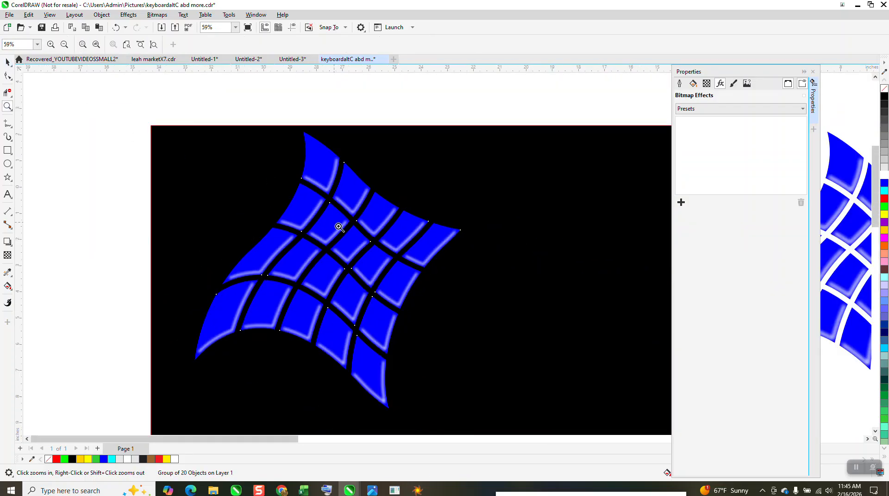
{"action": "left_click_drag", "start_coordinate": [409, 243], "coordinate": [444, 281]}
{"action": "scroll", "coordinate": [439, 268], "scroll_direction": "down", "scroll_amount": 7}
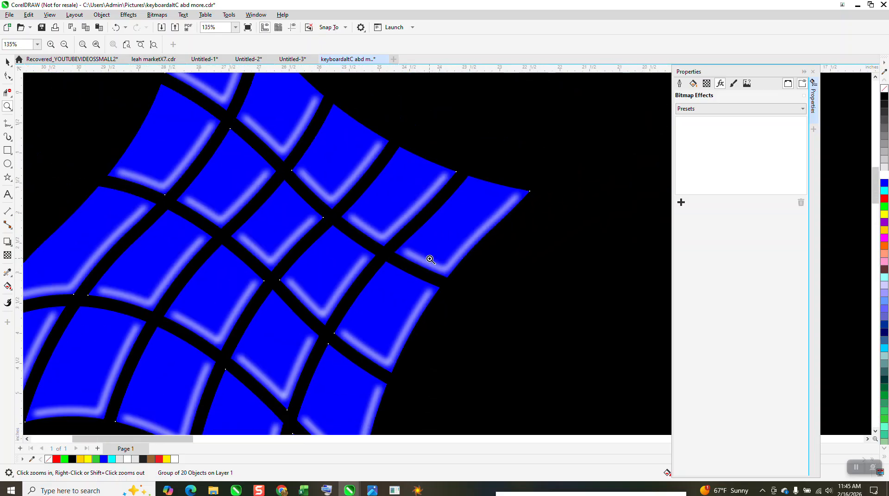
{"action": "scroll", "coordinate": [429, 259], "scroll_direction": "down", "scroll_amount": 4}
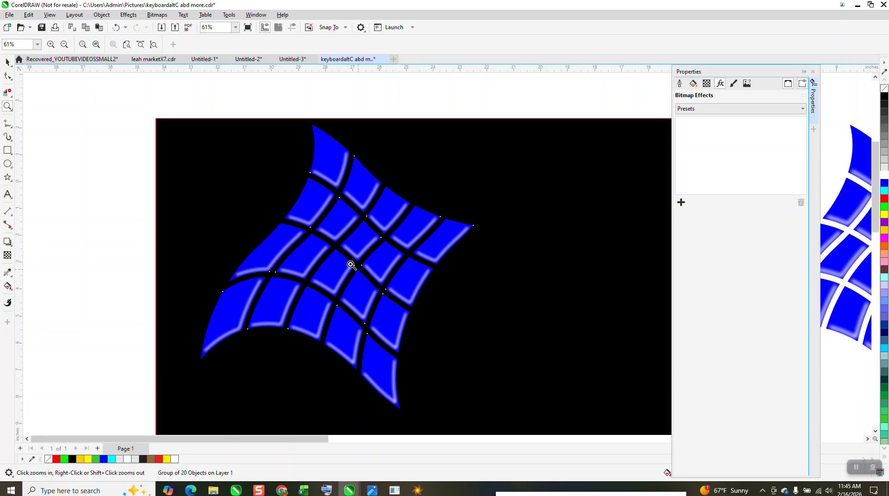
{"action": "right_click", "coordinate": [347, 253]}
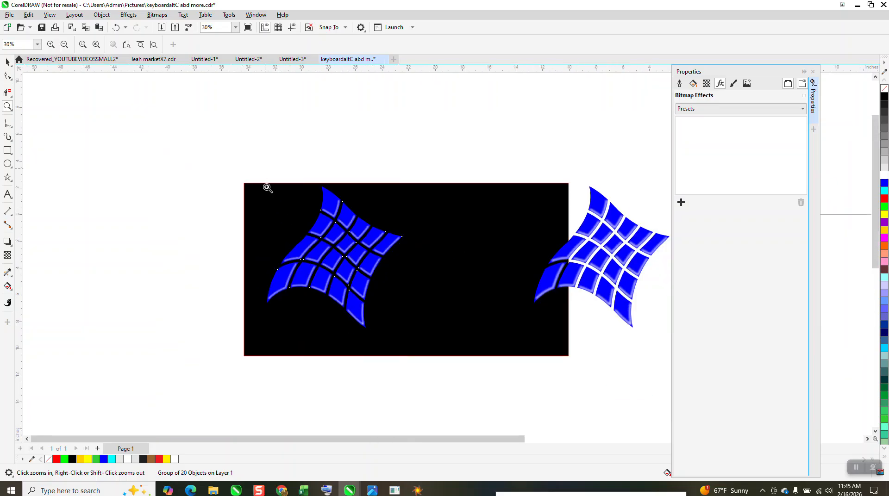
{"action": "left_click_drag", "start_coordinate": [265, 172], "coordinate": [420, 328]}
{"action": "right_click", "coordinate": [348, 260]}
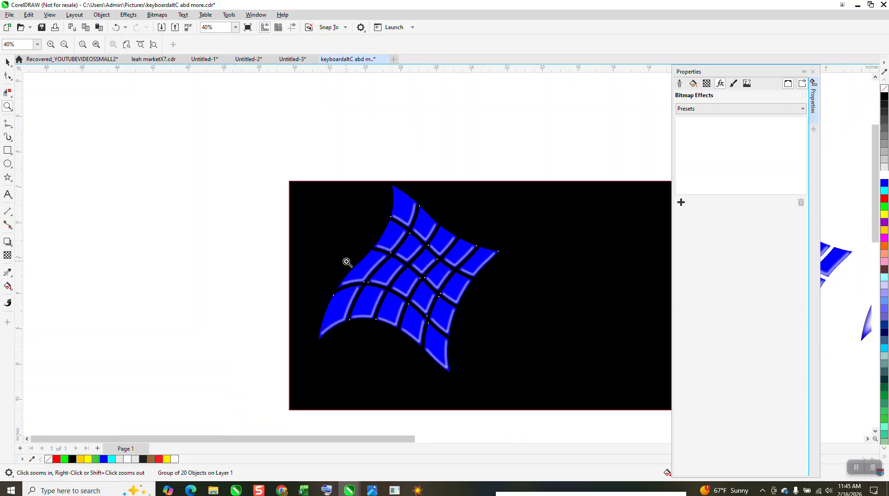
{"action": "right_click", "coordinate": [398, 232]}
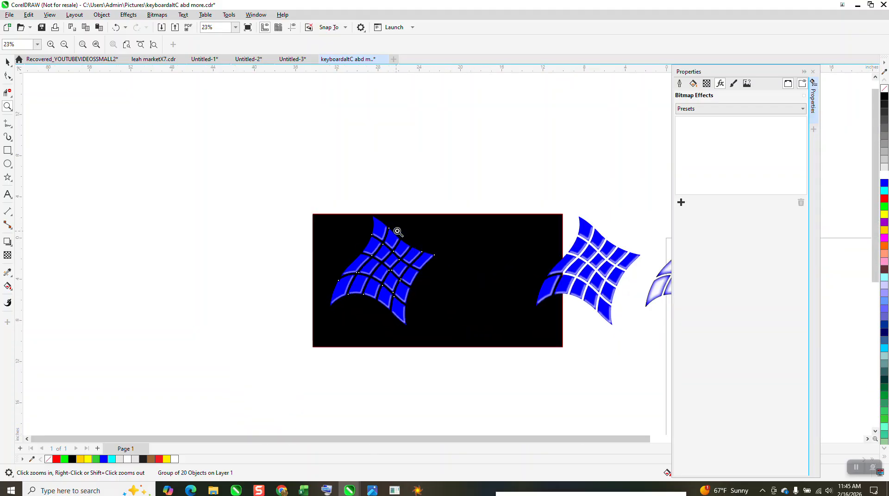
Move the original highlighted grid with its strokes onto the black rectangle beside the new grid for comparison, and deselect it
{"action": "left_click", "coordinate": [7, 61]}
{"action": "left_click_drag", "start_coordinate": [526, 191], "coordinate": [638, 327]}
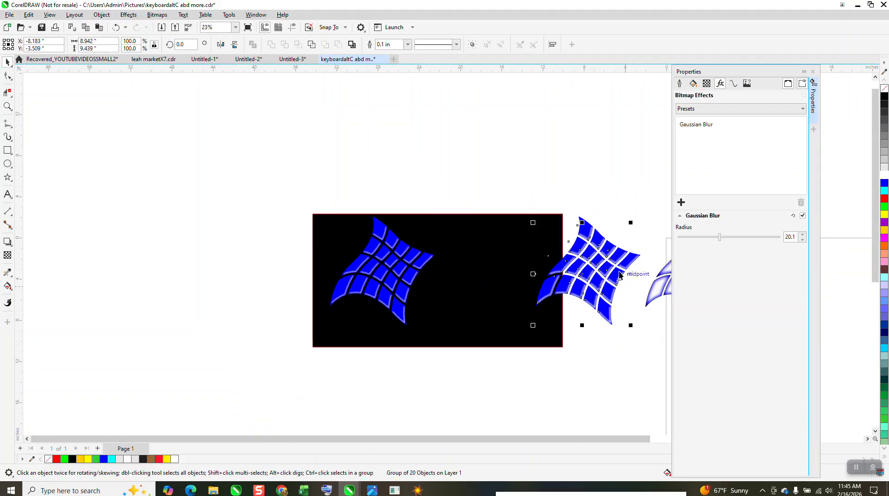
{"action": "left_click_drag", "start_coordinate": [528, 198], "coordinate": [648, 331]}
{"action": "left_click_drag", "start_coordinate": [615, 280], "coordinate": [518, 287]}
{"action": "key", "text": "z"}
{"action": "left_click_drag", "start_coordinate": [441, 219], "coordinate": [572, 302]}
{"action": "right_click", "coordinate": [573, 302]}
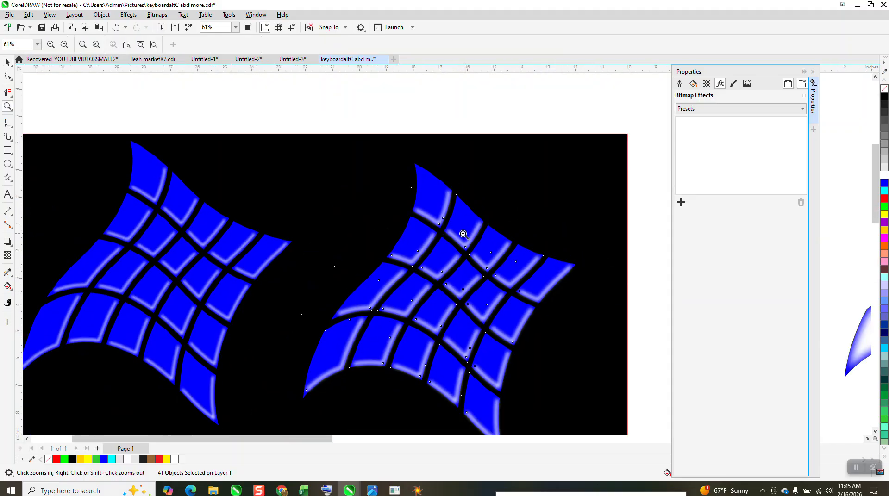
{"action": "left_click", "coordinate": [7, 62]}
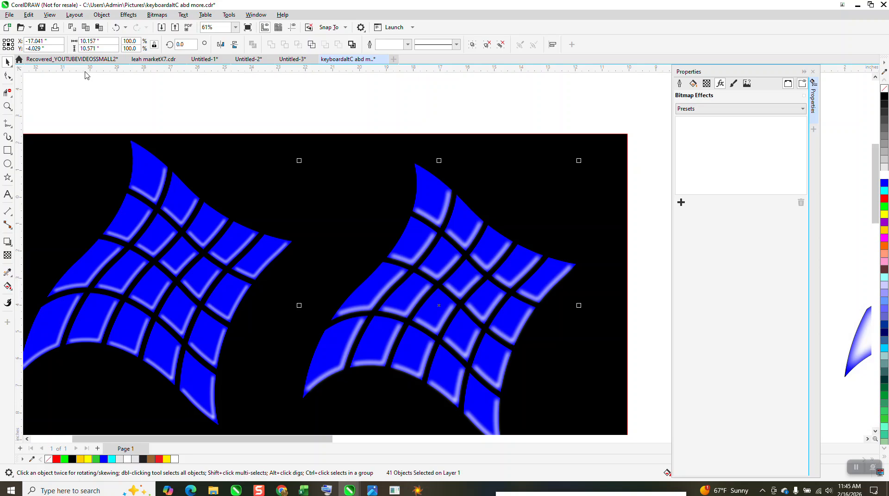
{"action": "left_click", "coordinate": [351, 128]}
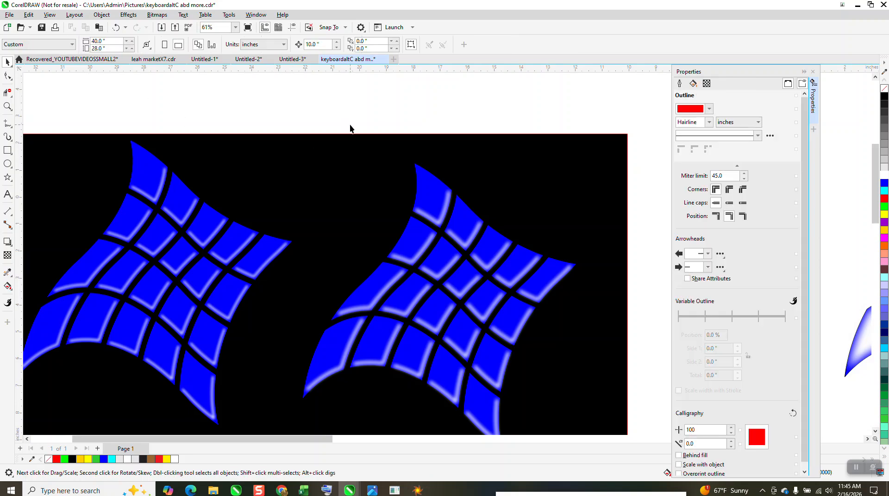